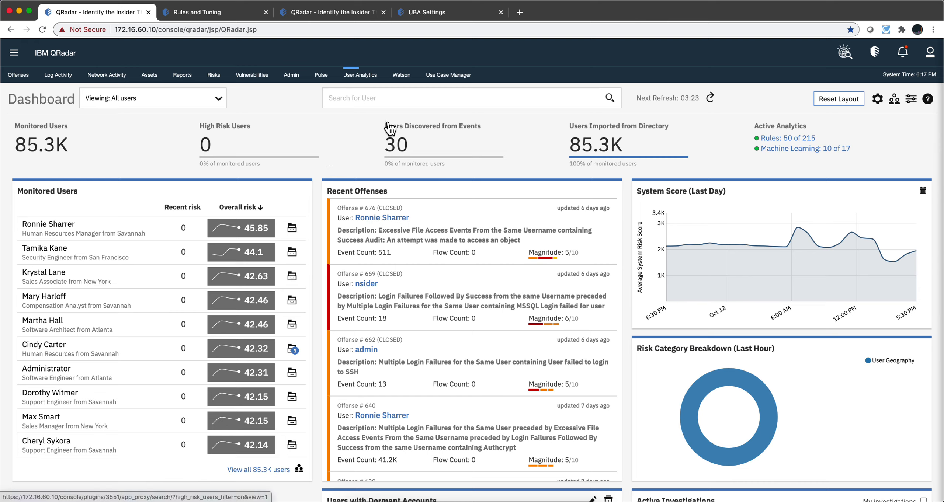
# Switch to the Rules and Tuning page listing the 216 UBA rules
pyautogui.click(236, 17)
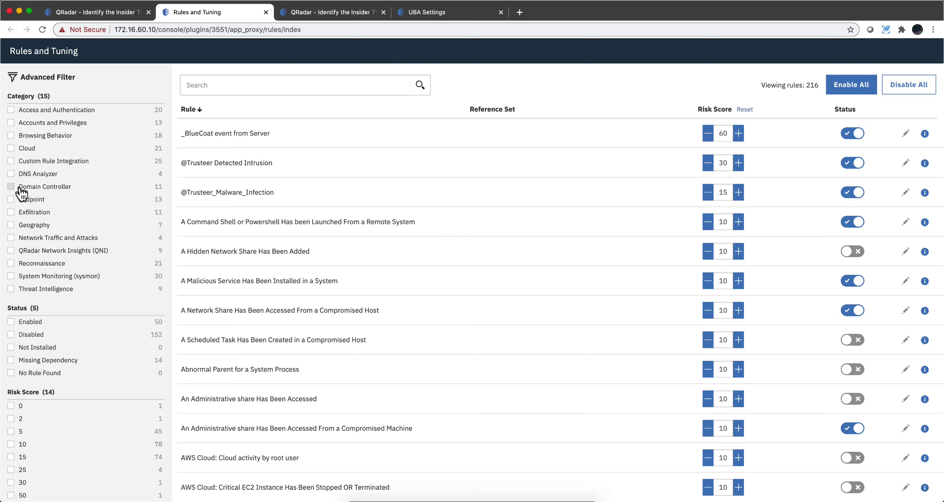
# Filter the rule list to the Access and Authentication category and scroll through its 20 rules
pyautogui.click(11, 111)
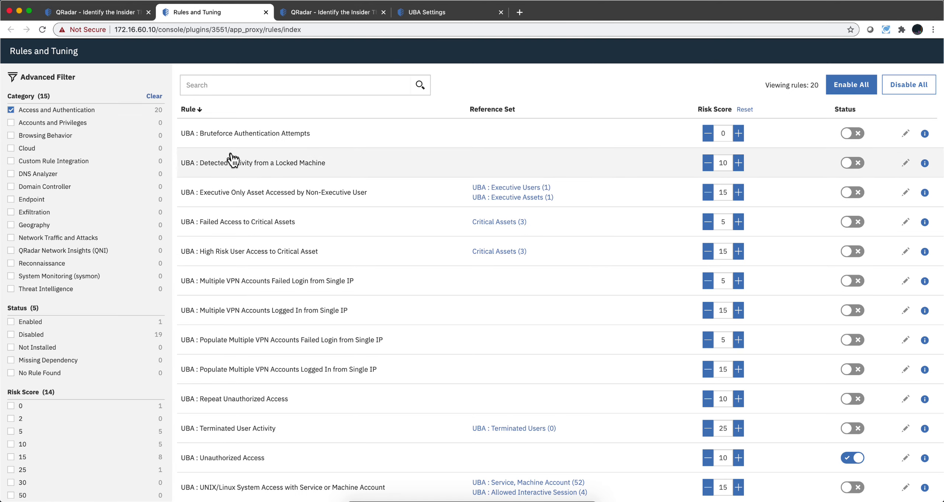
pyautogui.scroll(-5, 259, 153)
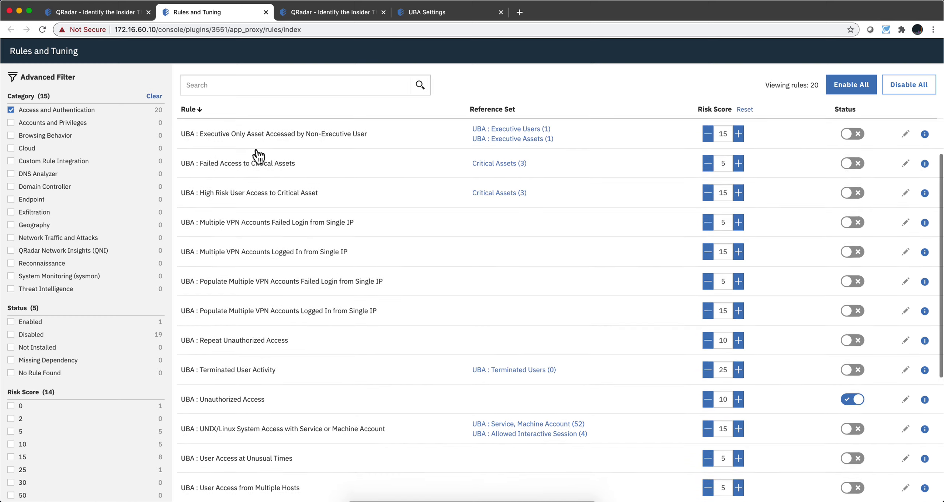
pyautogui.scroll(5, 259, 157)
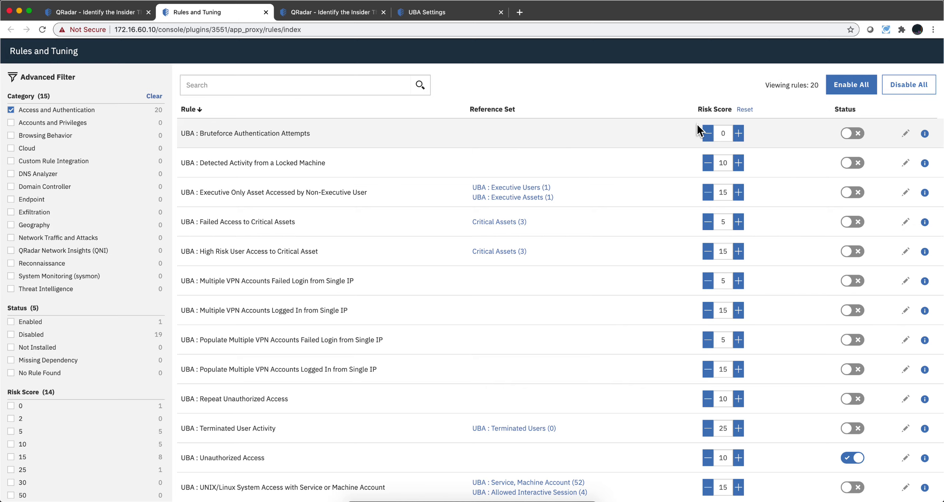
# Raise the UBA : Bruteforce Authentication Attempts risk score from 0 to 10
pyautogui.click(739, 133)
pyautogui.click(739, 133)
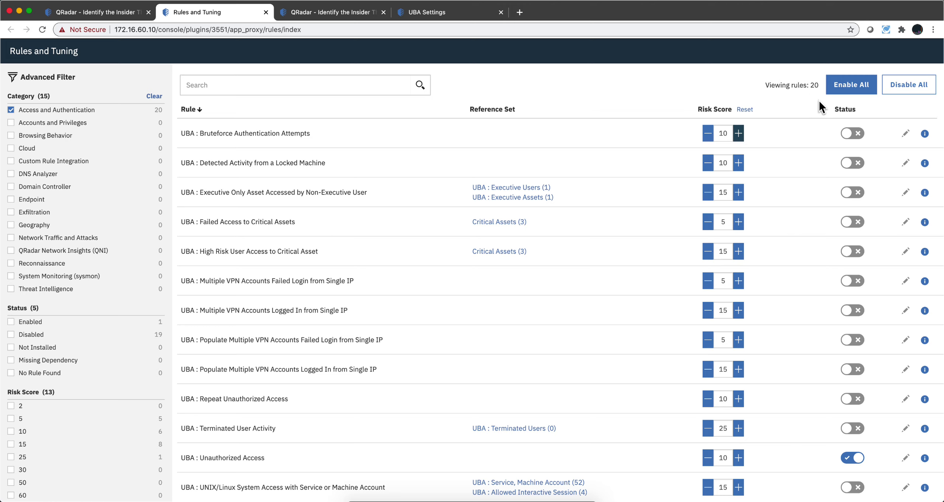
# Open the Bruteforce rule wizard at its Rule Response step, leaving offense creation unchecked
pyautogui.click(906, 133)
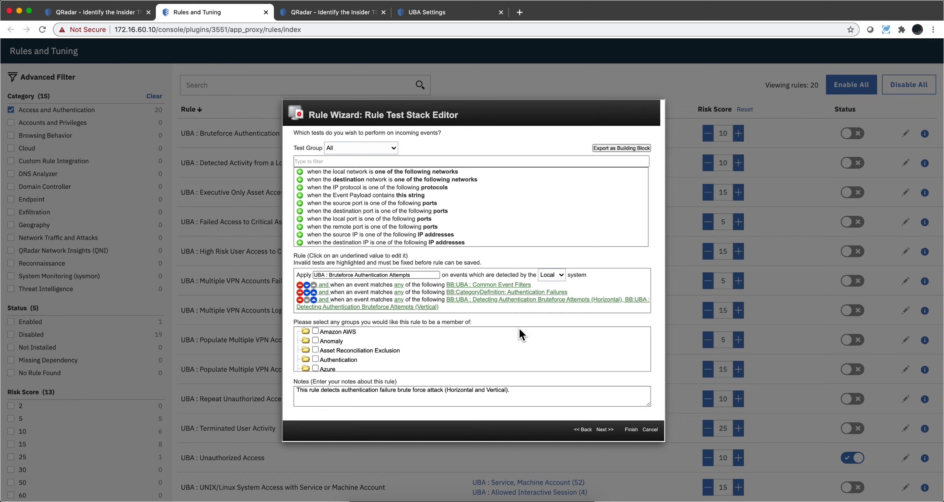
pyautogui.click(604, 430)
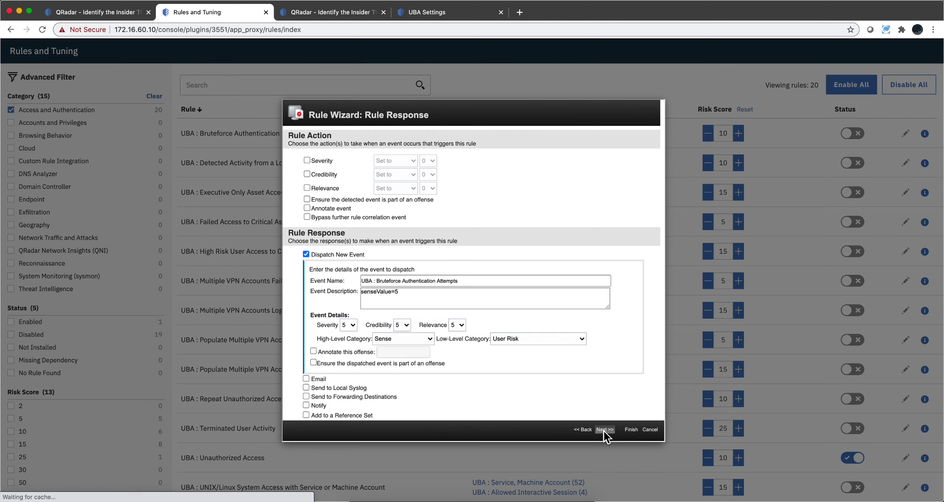
pyautogui.click(307, 199)
pyautogui.click(307, 200)
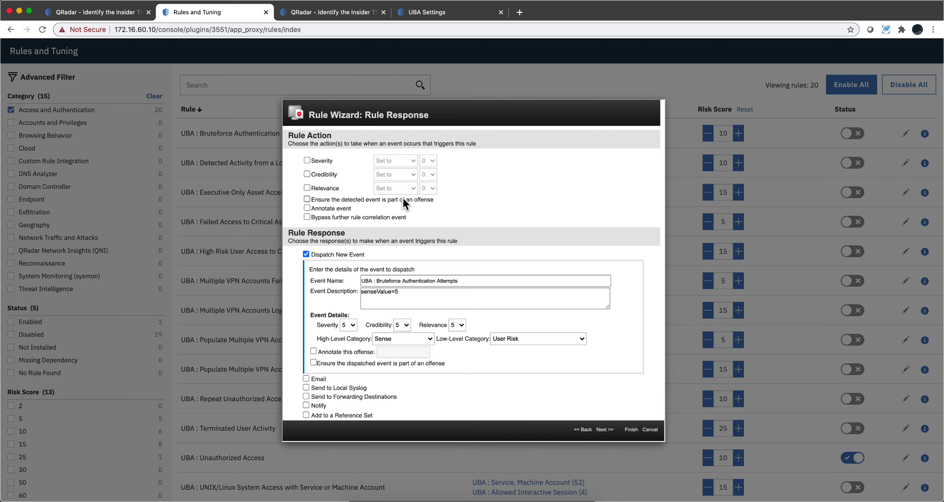
# Inspect the senseValue=5 event description, cancel the wizard unchanged, and clear the category filter
pyautogui.click(402, 292)
pyautogui.moveTo(402, 292); pyautogui.dragTo(355, 293)
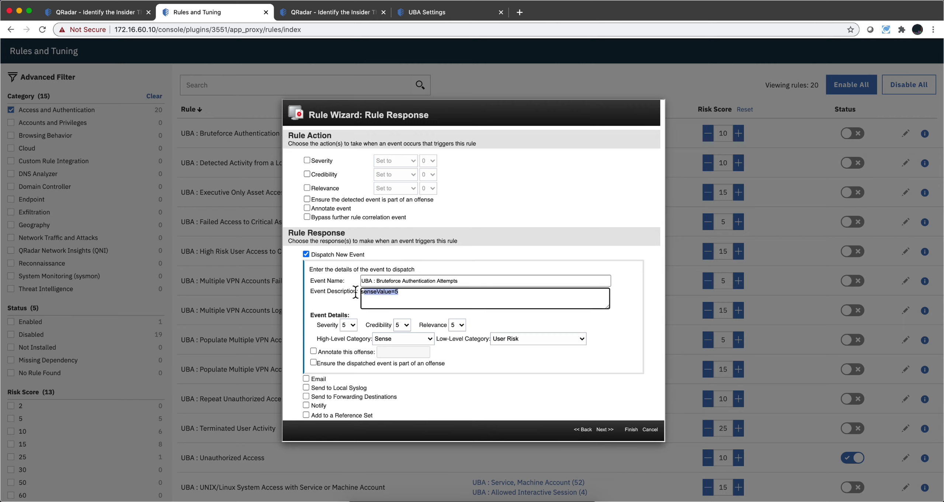
pyautogui.keyDown('shift'); pyautogui.click(395, 293); pyautogui.keyUp('shift')
pyautogui.click(651, 430)
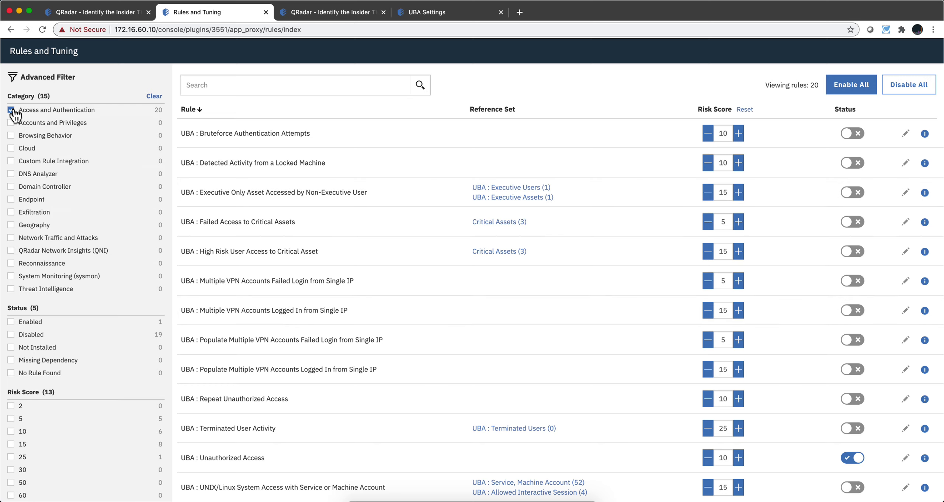
pyautogui.click(50, 109)
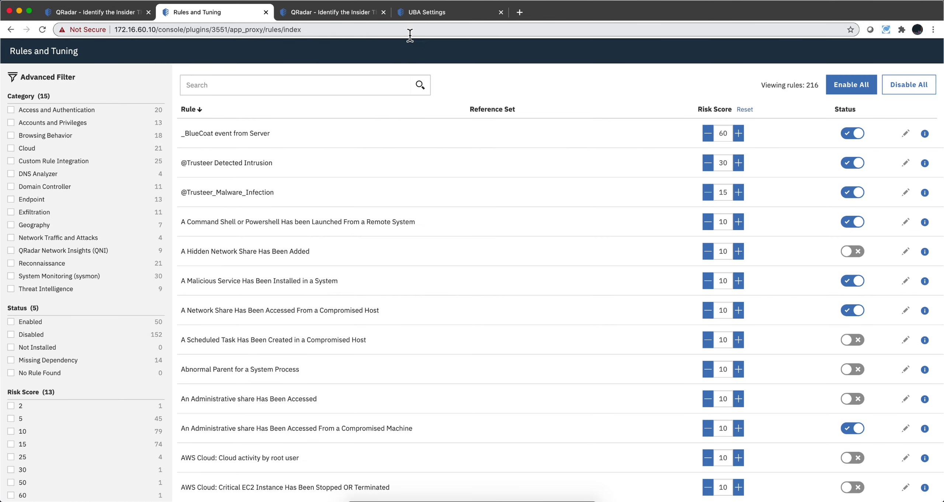
# On the UBA Settings page, keep the Static threshold type and replace the 100,000 risk threshold with 5
pyautogui.click(431, 12)
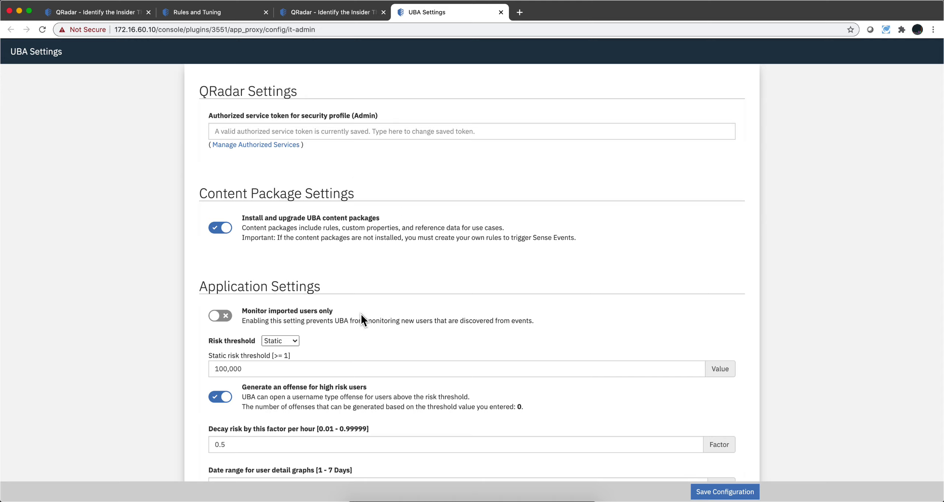
pyautogui.click(248, 370)
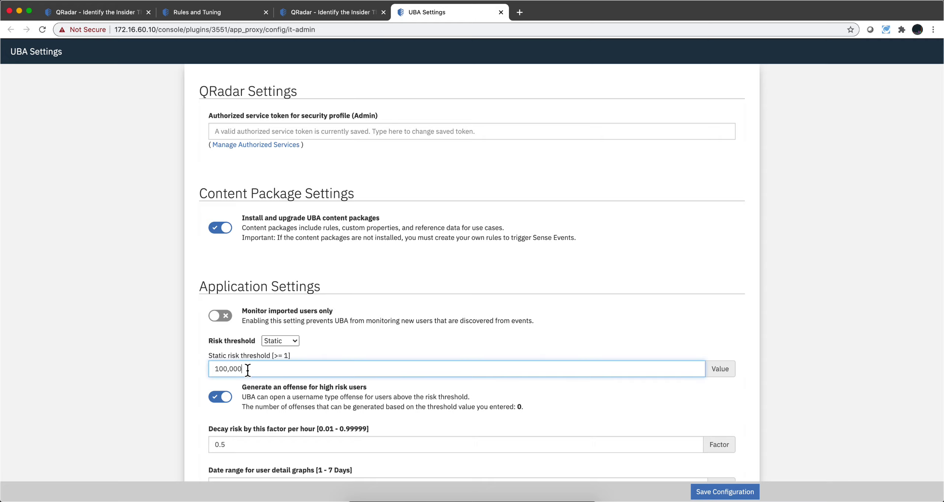
pyautogui.moveTo(244, 370); pyautogui.dragTo(215, 369)
pyautogui.click(290, 340)
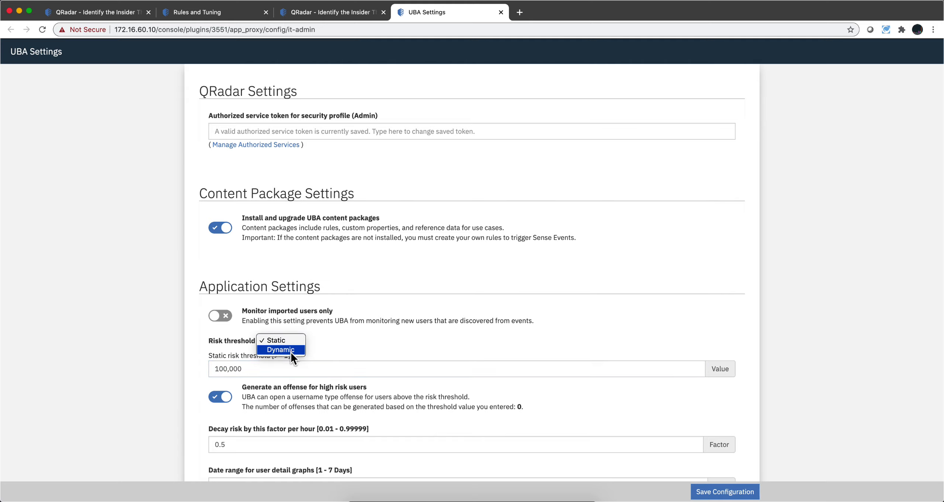
pyautogui.click(350, 344)
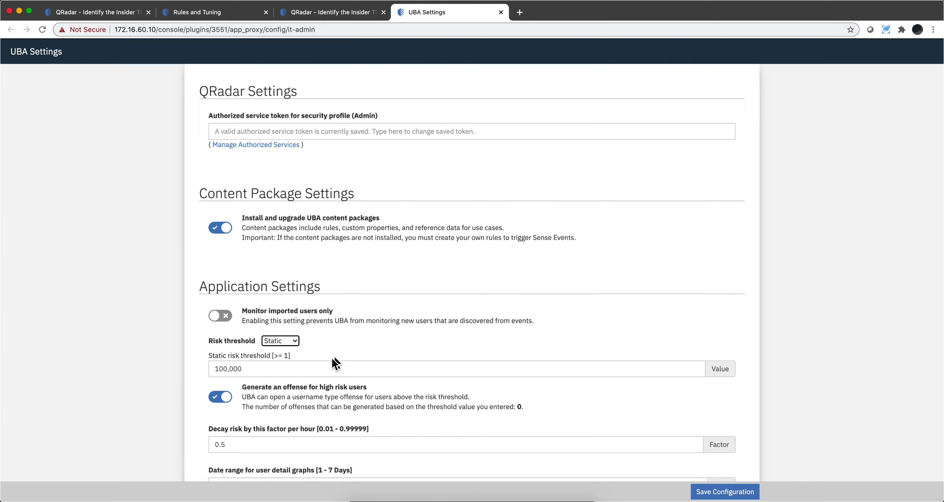
pyautogui.doubleClick(243, 369)
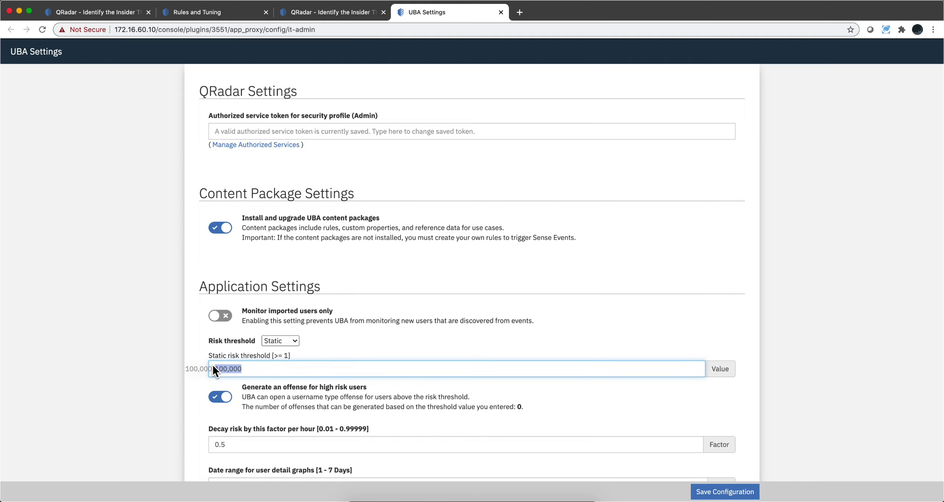
pyautogui.click(255, 369)
pyautogui.moveTo(239, 369); pyautogui.dragTo(214, 369)
pyautogui.write('5')
# Try a static risk threshold of 10 and decline the 49-offense warning
pyautogui.press('BackSpace')
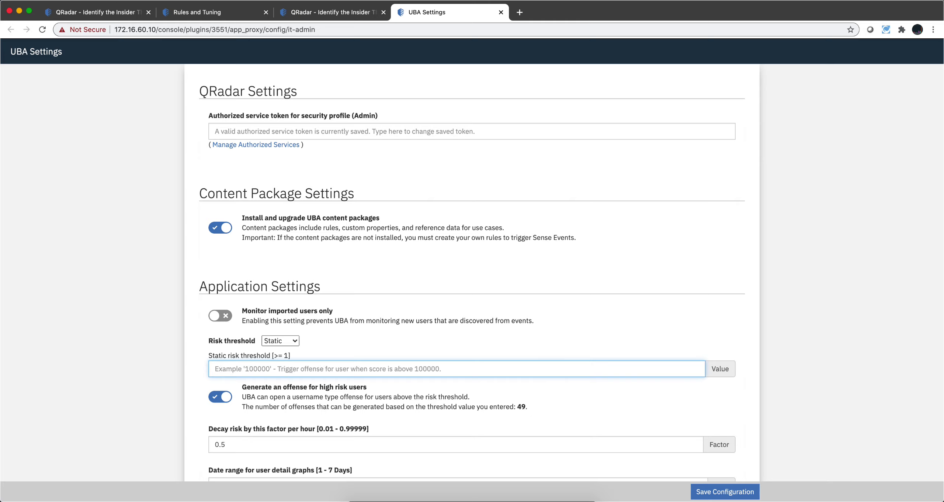
pyautogui.write('10')
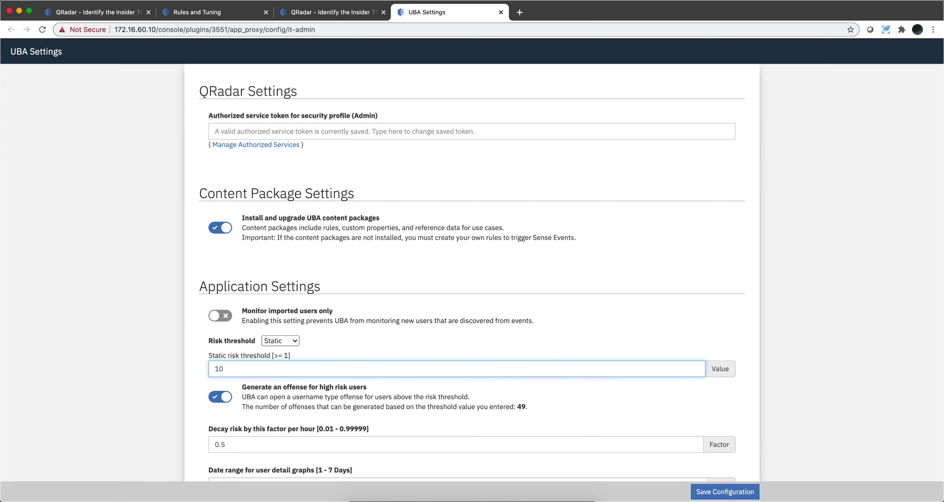
pyautogui.press('Return')
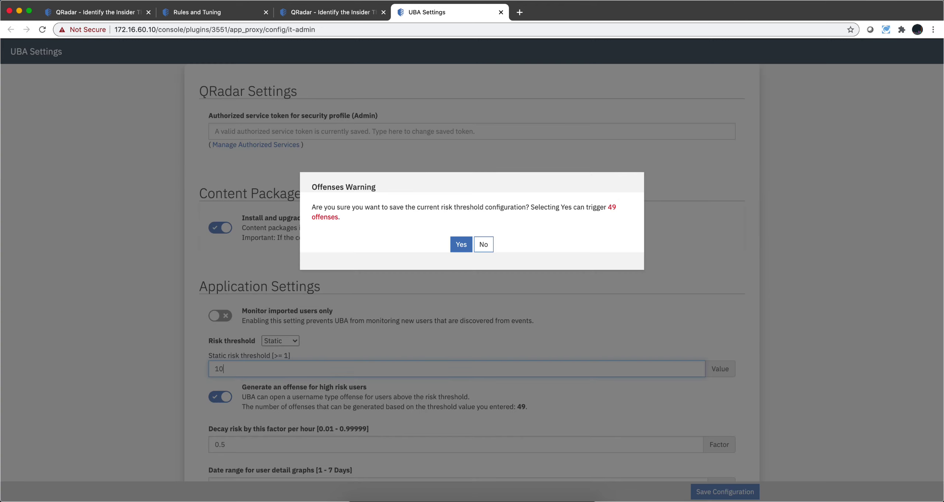
pyautogui.click(484, 245)
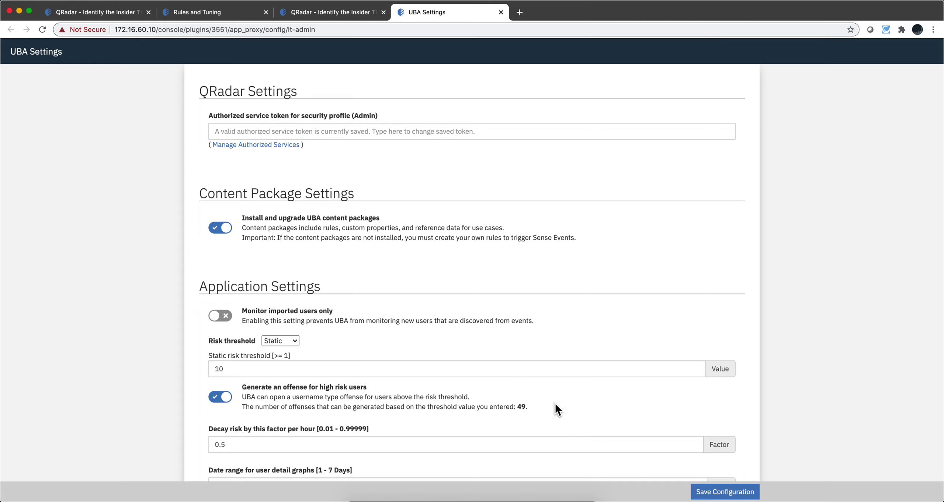
# Change the static risk threshold to 20, then to 100, which generates 0 offenses
pyautogui.click(227, 372)
pyautogui.write('20')
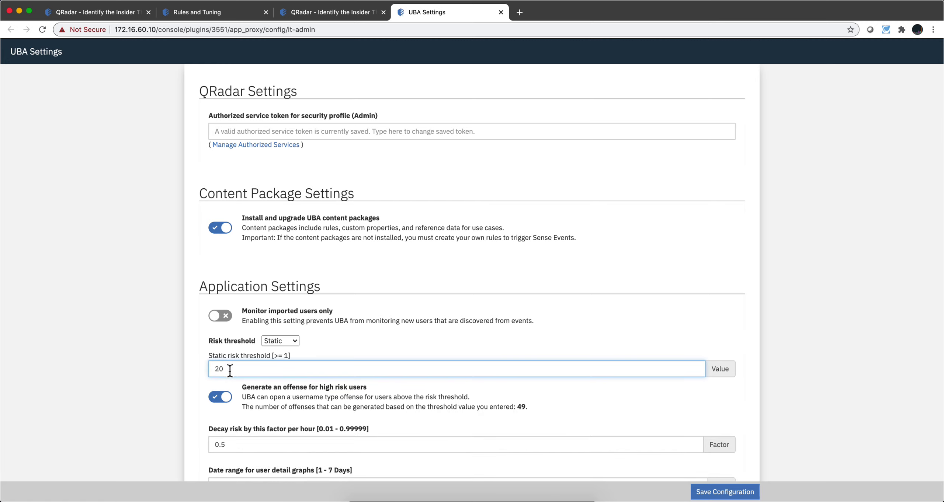
pyautogui.moveTo(225, 369); pyautogui.dragTo(213, 369)
pyautogui.write('100')
# Leave the decay factor at 0.5 and turn off offense generation for high risk users
pyautogui.click(238, 450)
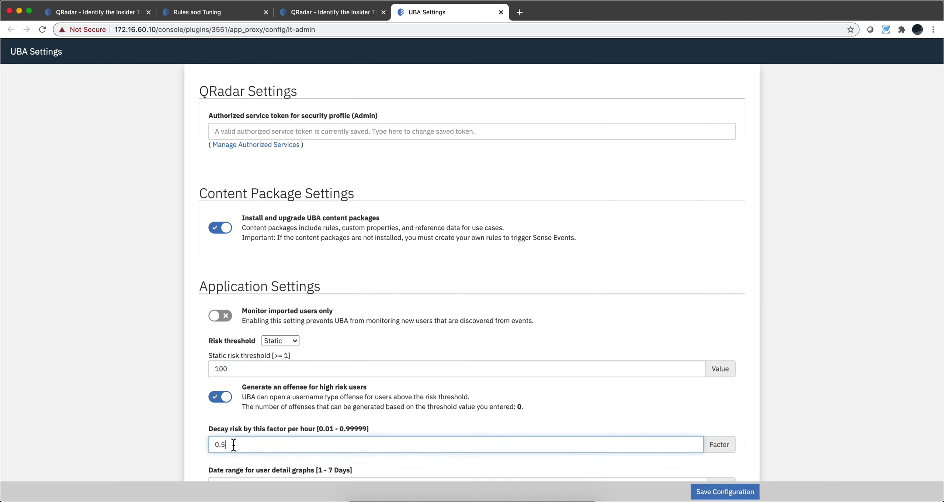
pyautogui.moveTo(236, 445); pyautogui.dragTo(207, 444)
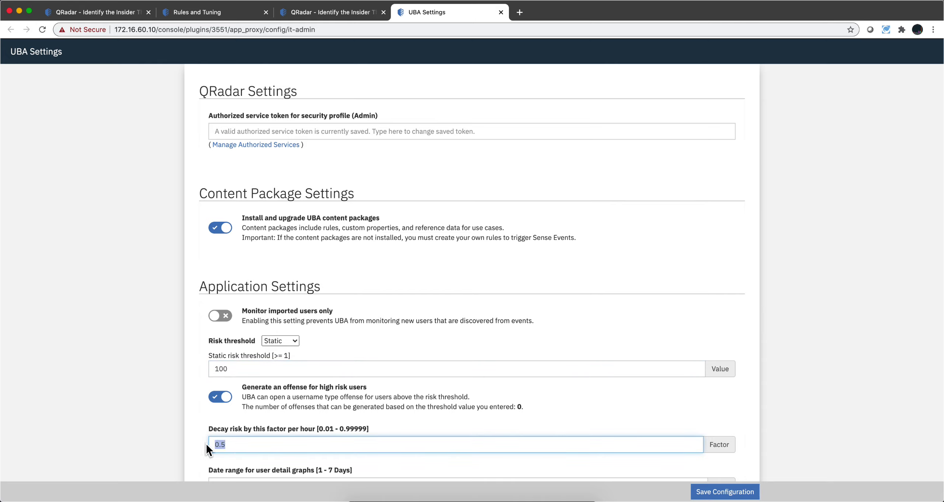
pyautogui.click(234, 445)
pyautogui.click(219, 398)
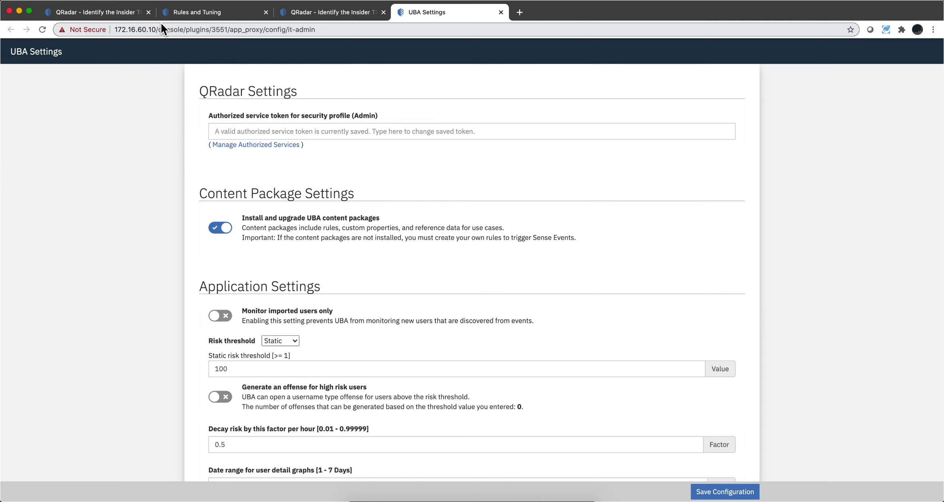
# Return to the User Analytics dashboard and search for the investigated user by name
pyautogui.click(127, 14)
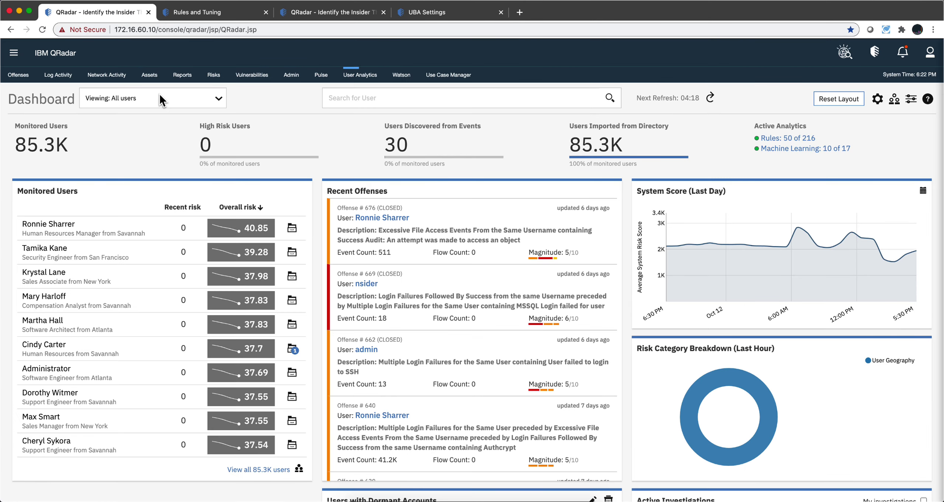
pyautogui.click(342, 94)
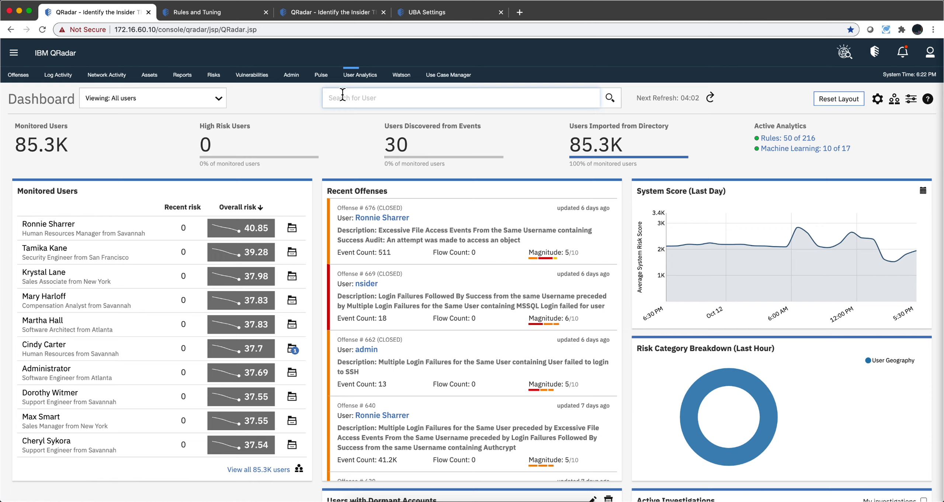
pyautogui.write('bar')
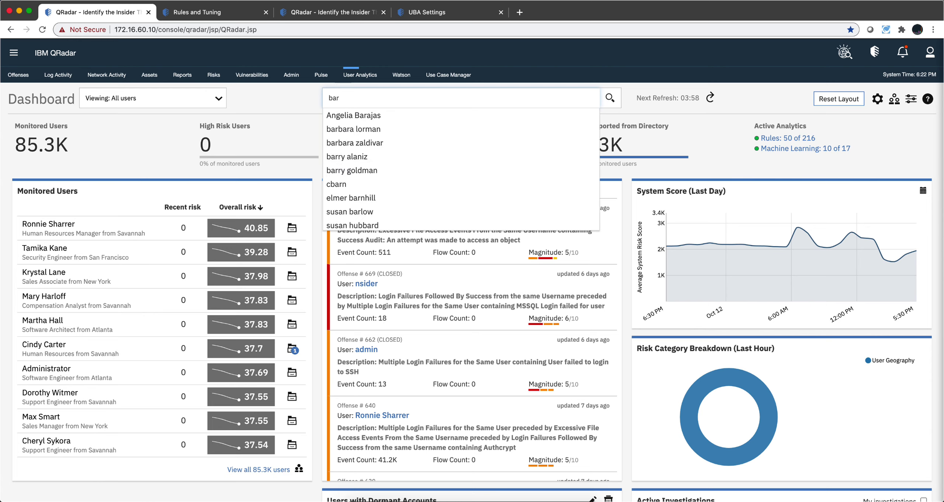
pyautogui.write('no')
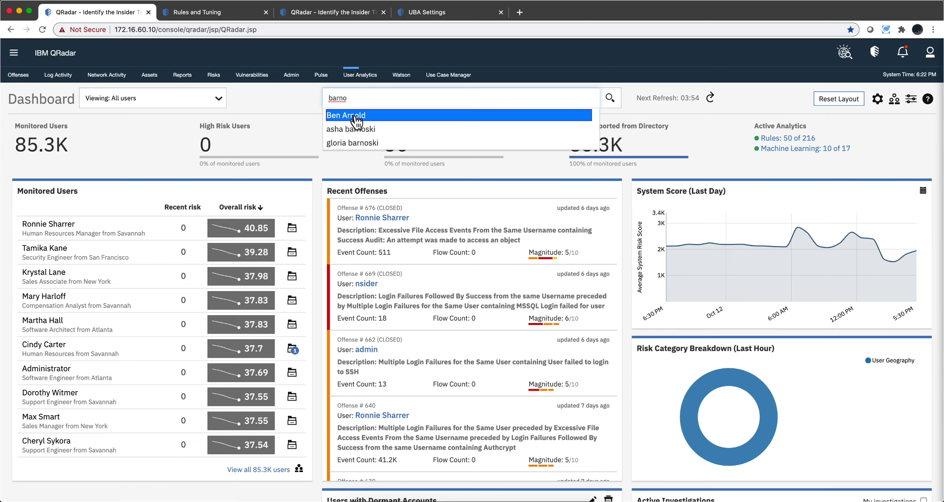
# Open the matching user's details page, note the Physical Security department, and select the risk-35 timeline entry
pyautogui.click(354, 117)
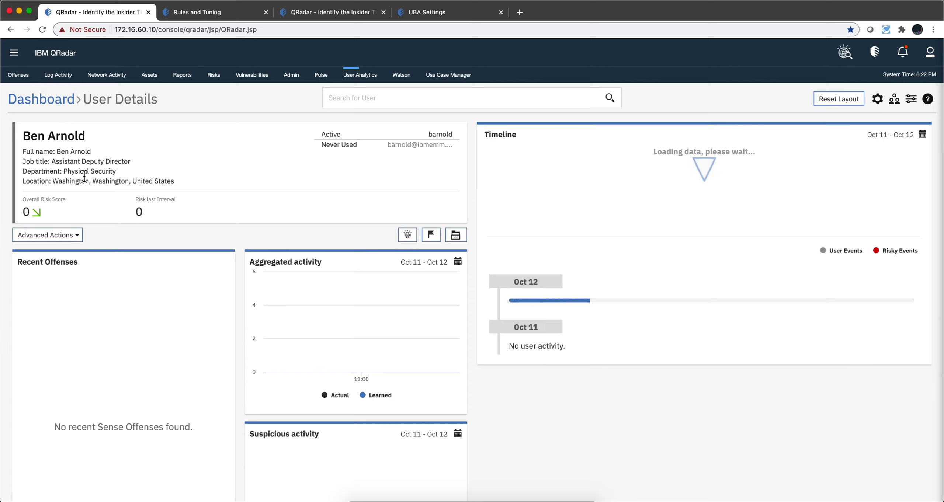
pyautogui.doubleClick(104, 172)
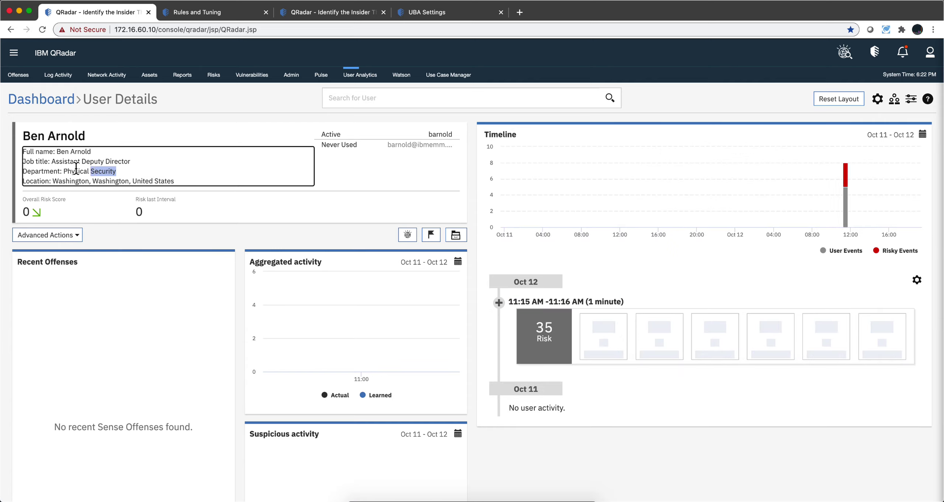
pyautogui.moveTo(76, 167); pyautogui.dragTo(63, 168)
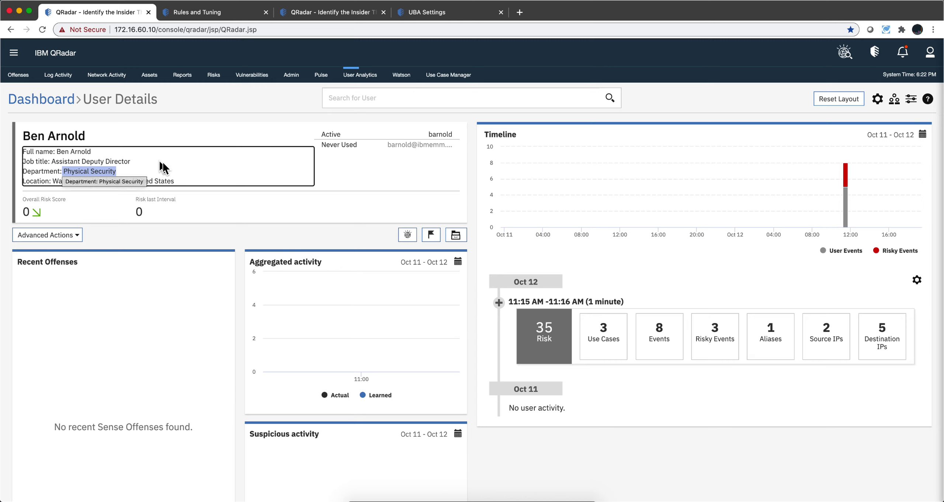
pyautogui.scroll(-2, 168, 169)
pyautogui.scroll(2, 168, 169)
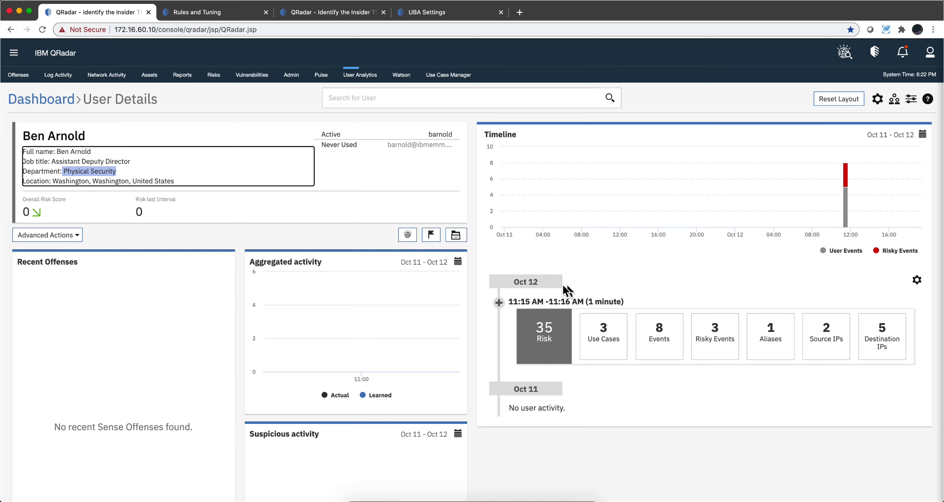
pyautogui.click(607, 334)
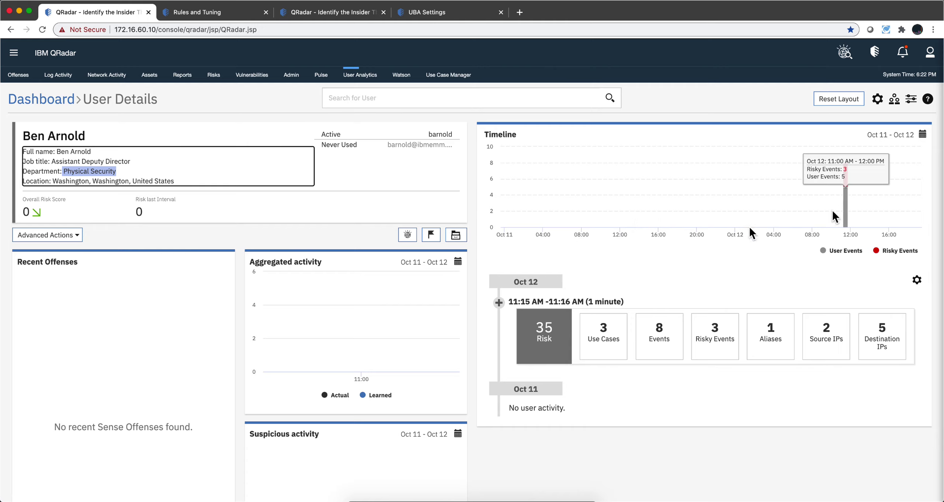
# Expand the three use cases and inspect the Browsed to Education Website TCP_HIT payload's wikihow URL
pyautogui.click(609, 346)
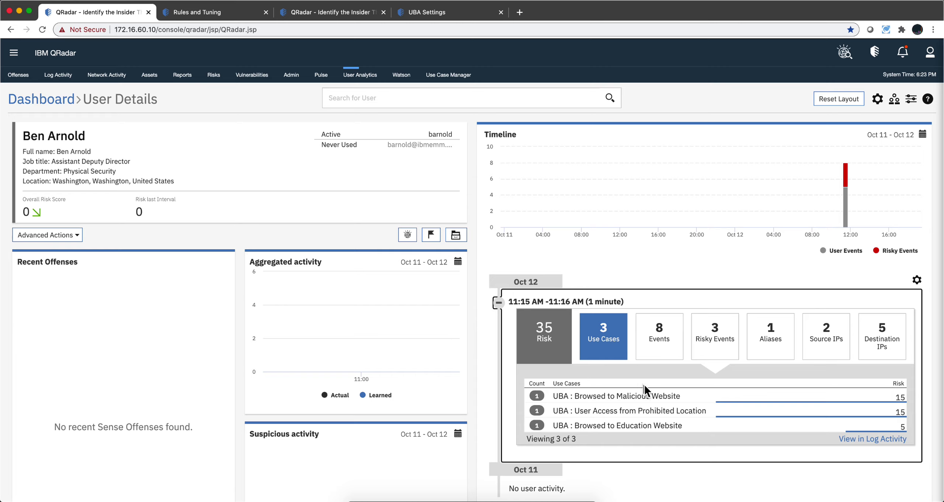
pyautogui.click(646, 425)
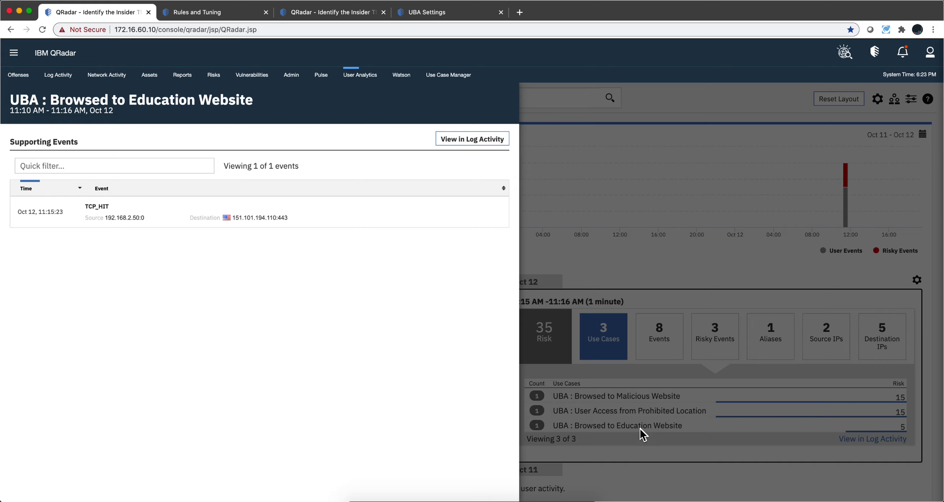
pyautogui.click(134, 218)
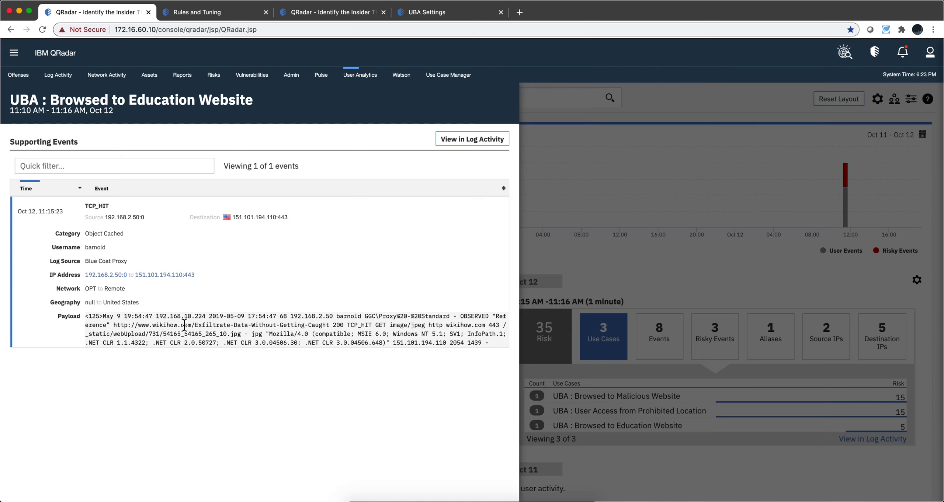
pyautogui.moveTo(155, 325); pyautogui.dragTo(418, 325)
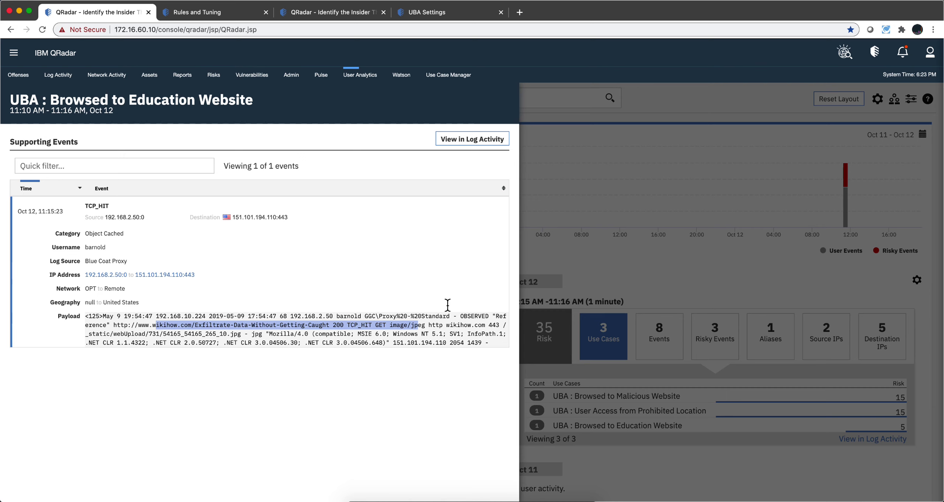
pyautogui.click(570, 192)
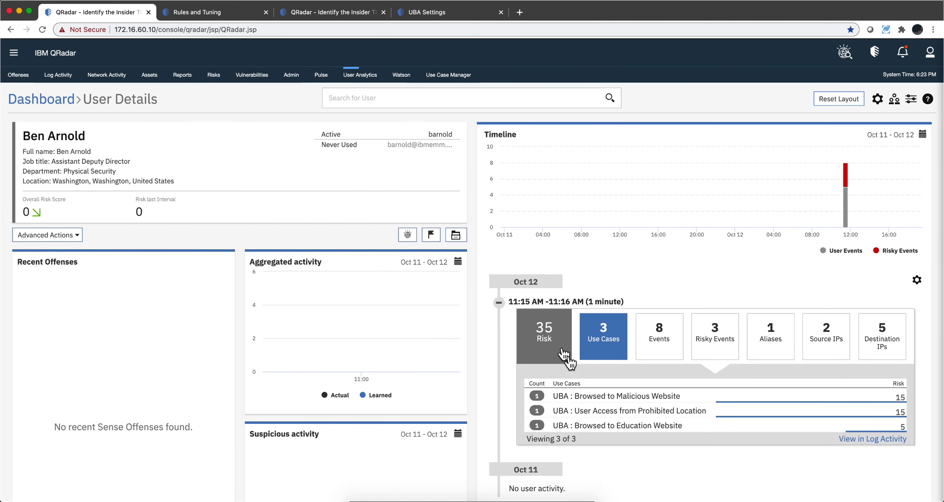
# Review the User Access from Prohibited Location supporting events, expanding the TCP_HIT event to 95.216.163.36
pyautogui.click(632, 412)
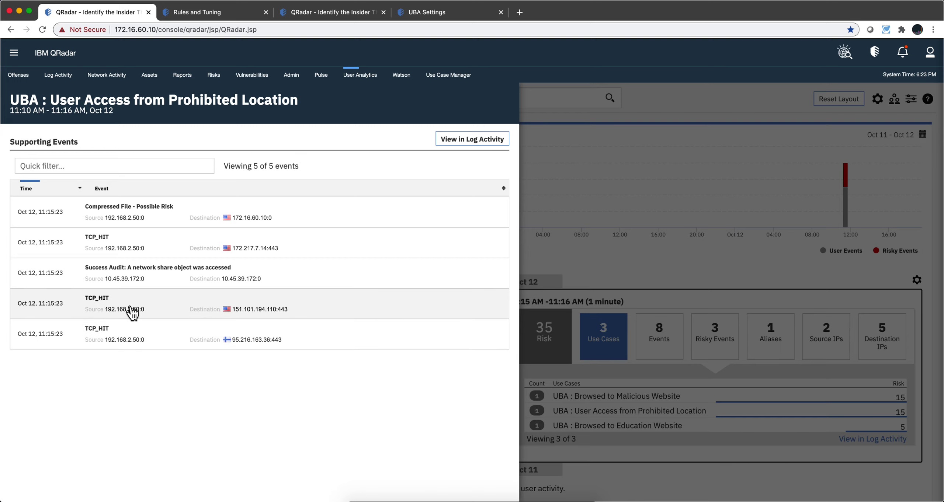
pyautogui.click(124, 341)
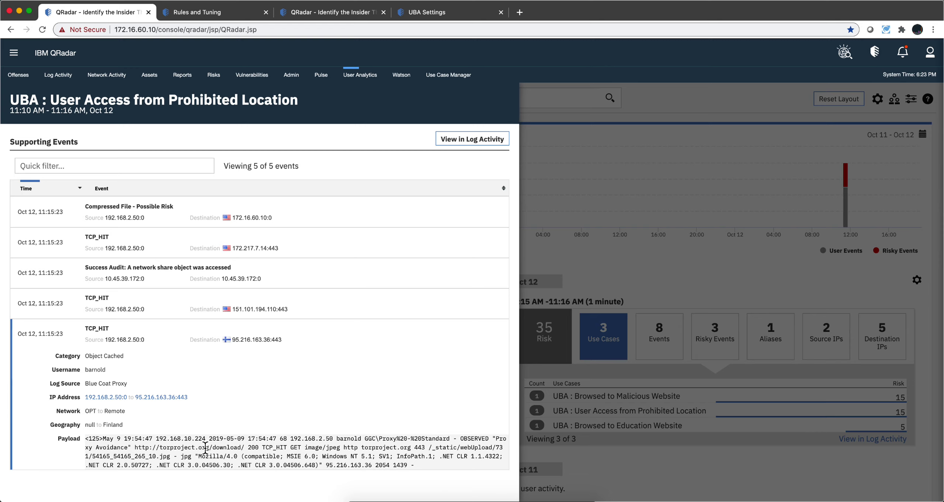
pyautogui.click(556, 401)
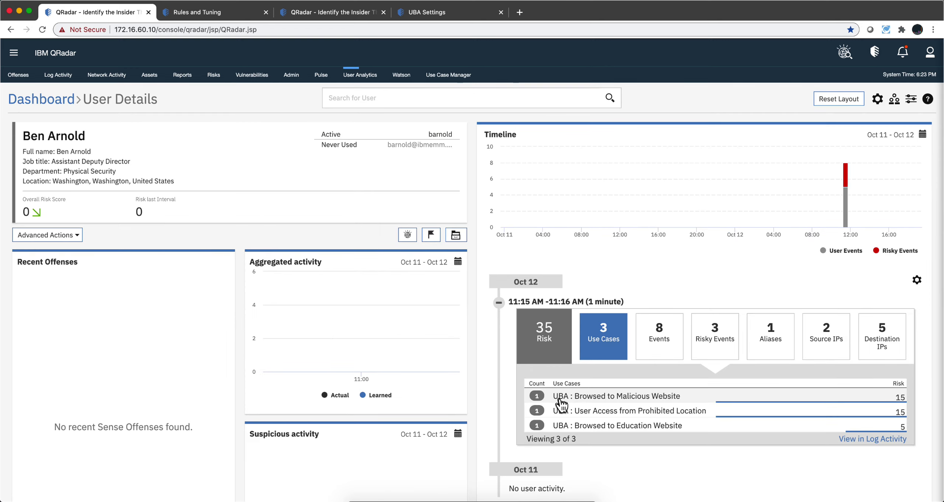
# Show the Browsed to Malicious Website supporting events and expand its TCP_HIT event to torproject.org
pyautogui.click(559, 397)
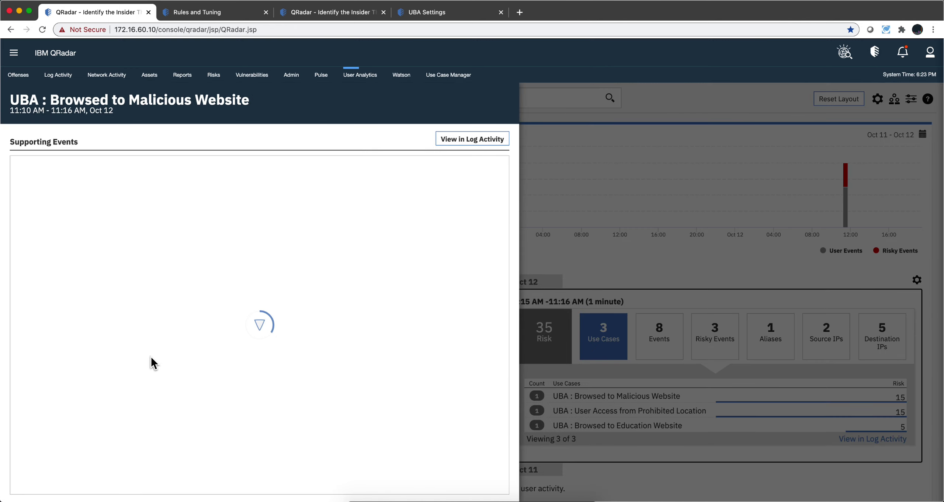
pyautogui.click(120, 220)
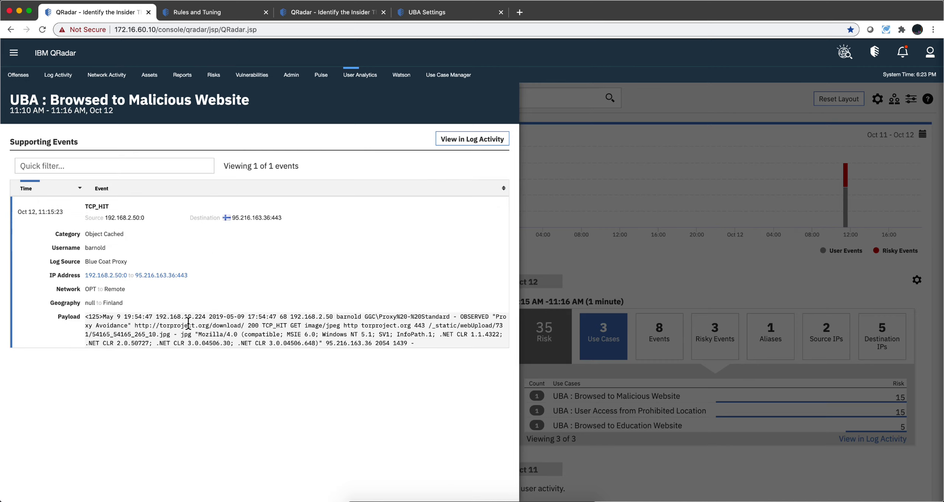
pyautogui.click(584, 264)
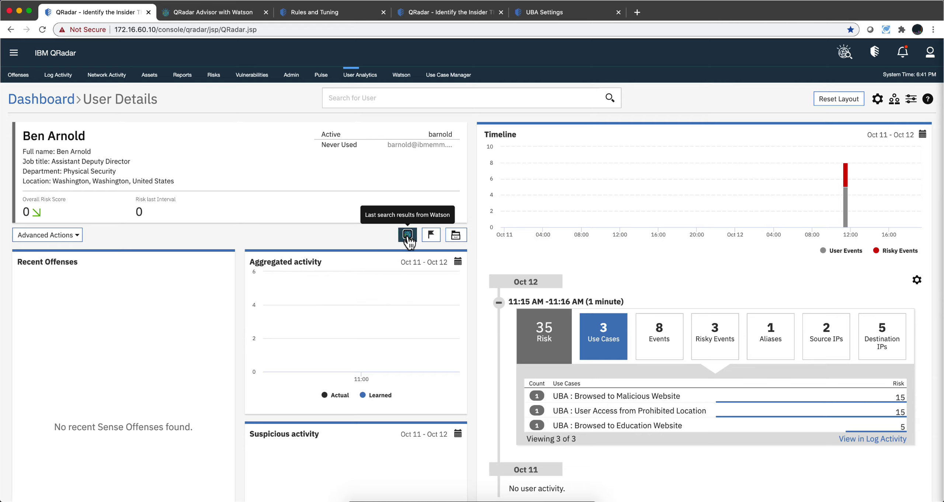
# Review the Watson user investigation's Key Observables, threat actors and malware families, then return to the top
pyautogui.click(204, 14)
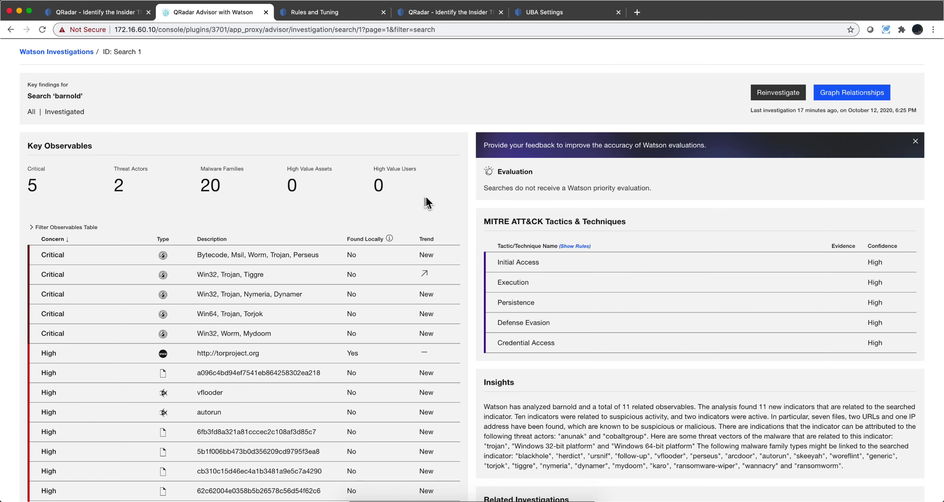
pyautogui.scroll(-5, 436, 202)
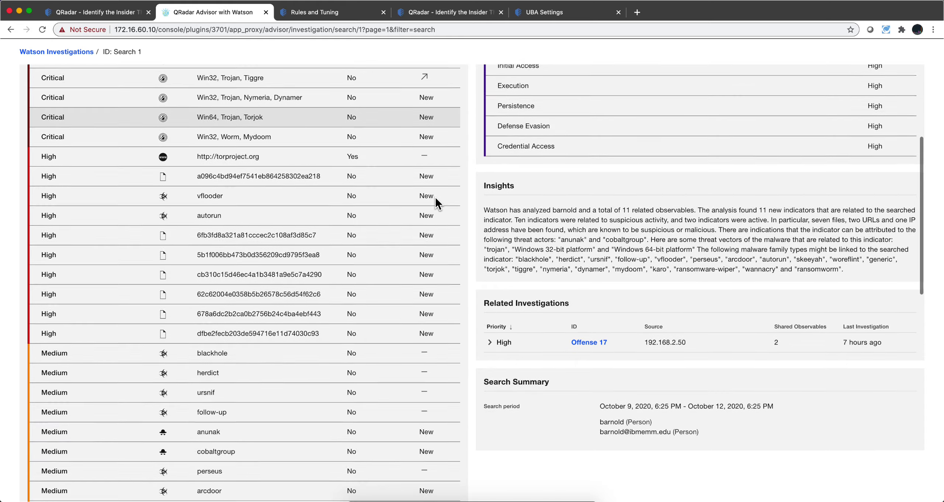
pyautogui.scroll(-3, 435, 198)
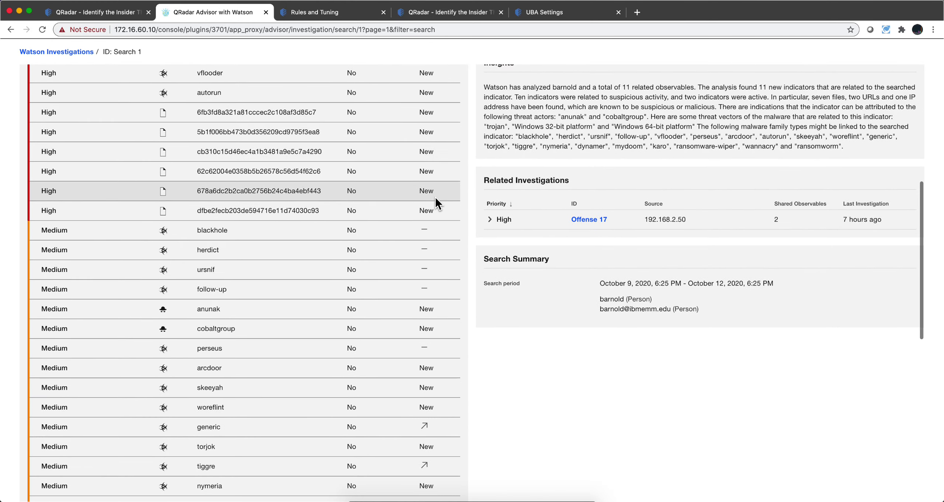
pyautogui.scroll(-4, 435, 197)
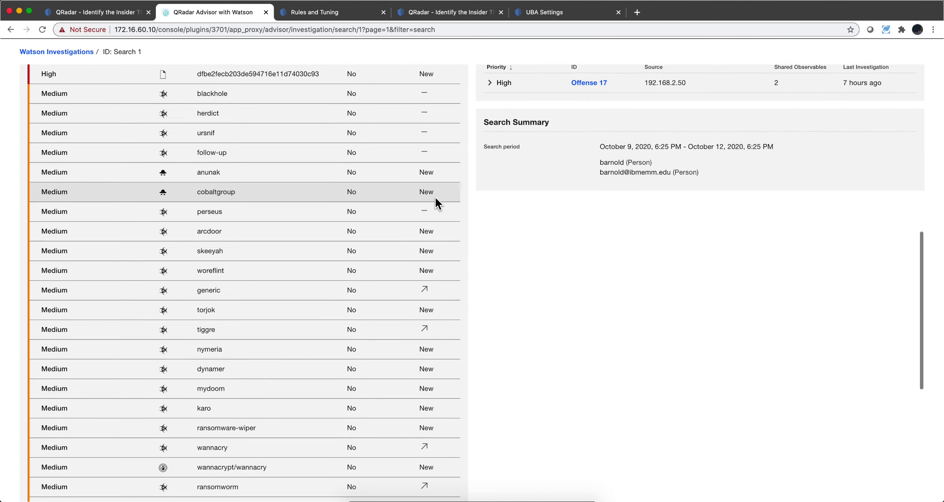
pyautogui.scroll(-8, 435, 198)
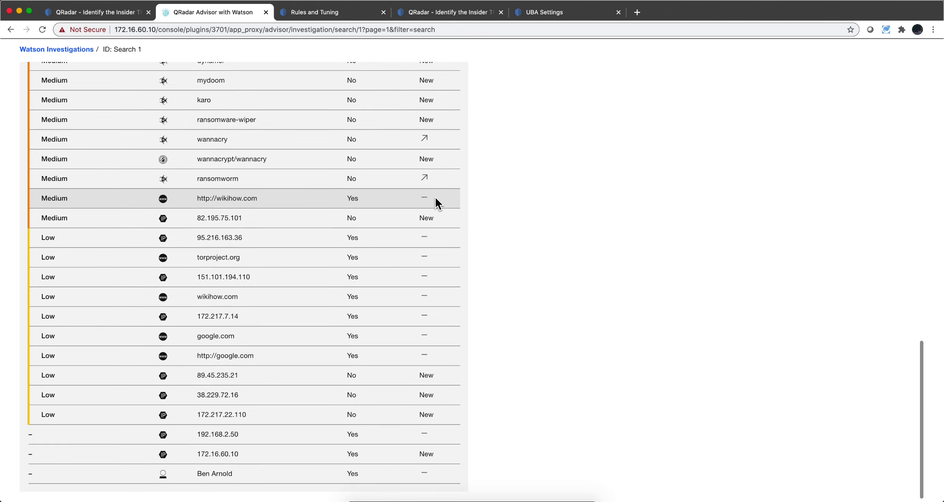
pyautogui.scroll(20, 435, 197)
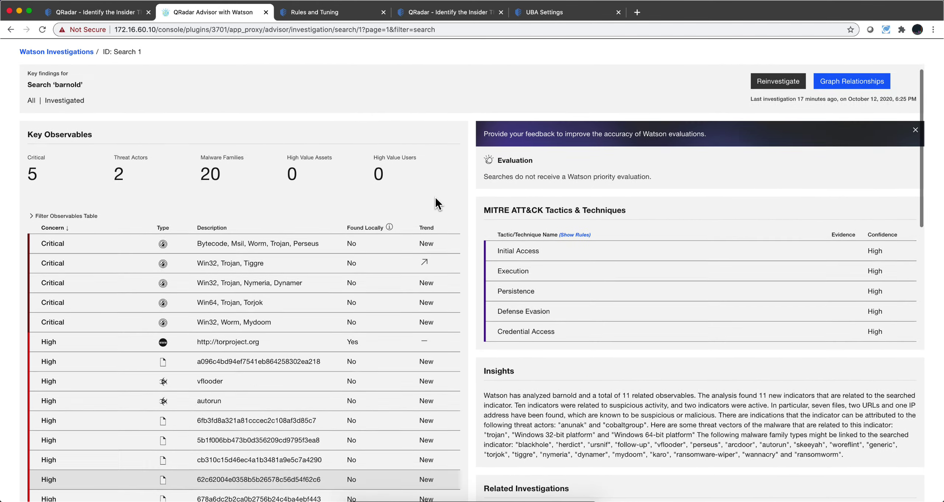
pyautogui.scroll(2, 435, 202)
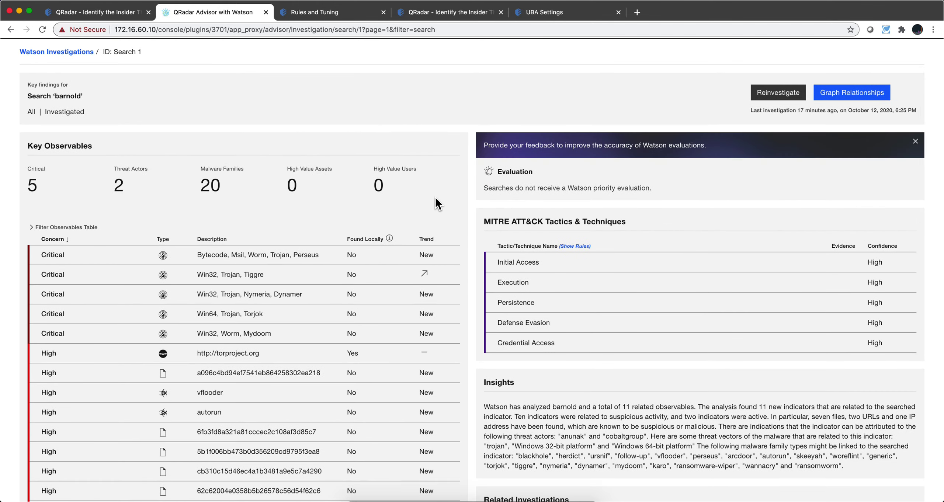